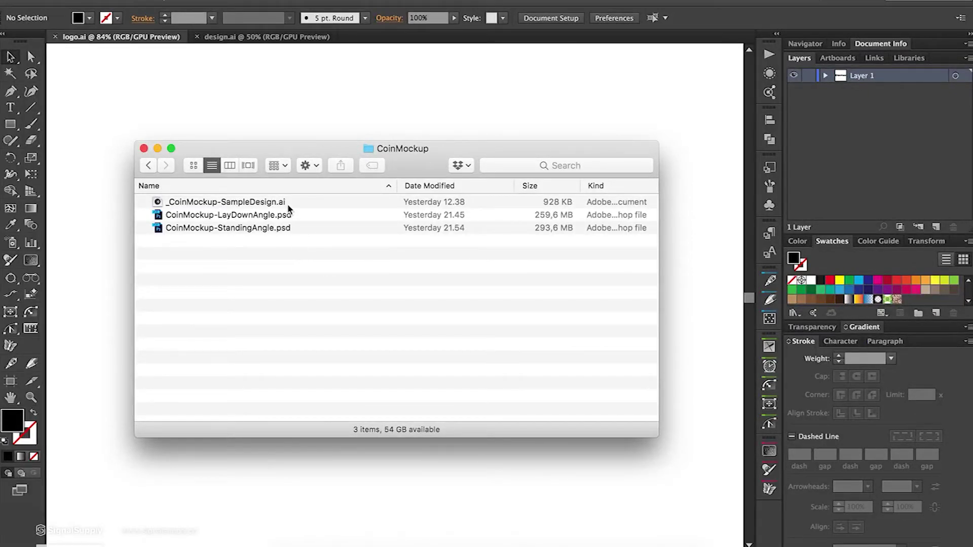
- Select CoinMockup-LayDownAngle.psd in the CoinMockup folder's list view
{"action": "left_click", "coordinate": [295, 215]}
- Look over the LayDownAngle and SampleDesign files, then hide Finder and return to the sample design
{"action": "left_click", "coordinate": [296, 228]}
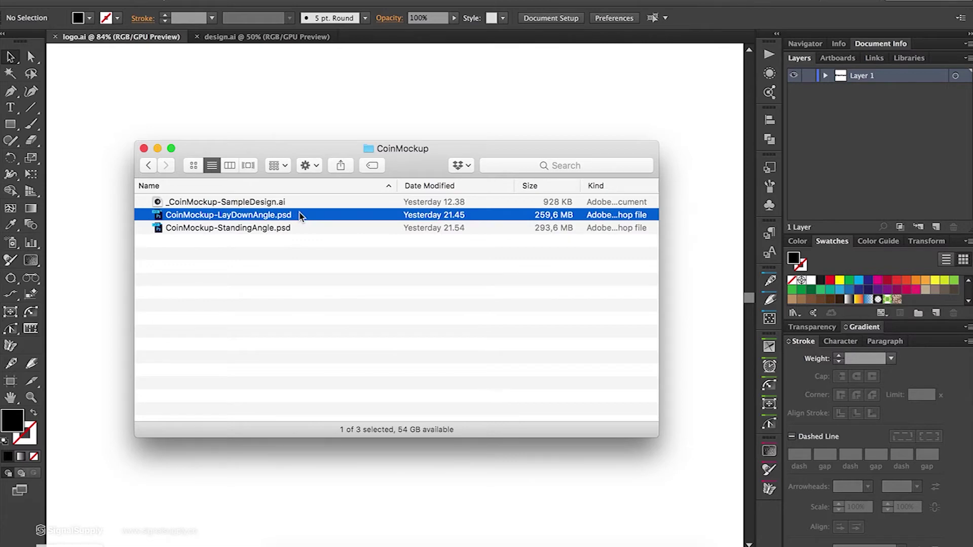
{"action": "left_click", "coordinate": [284, 202]}
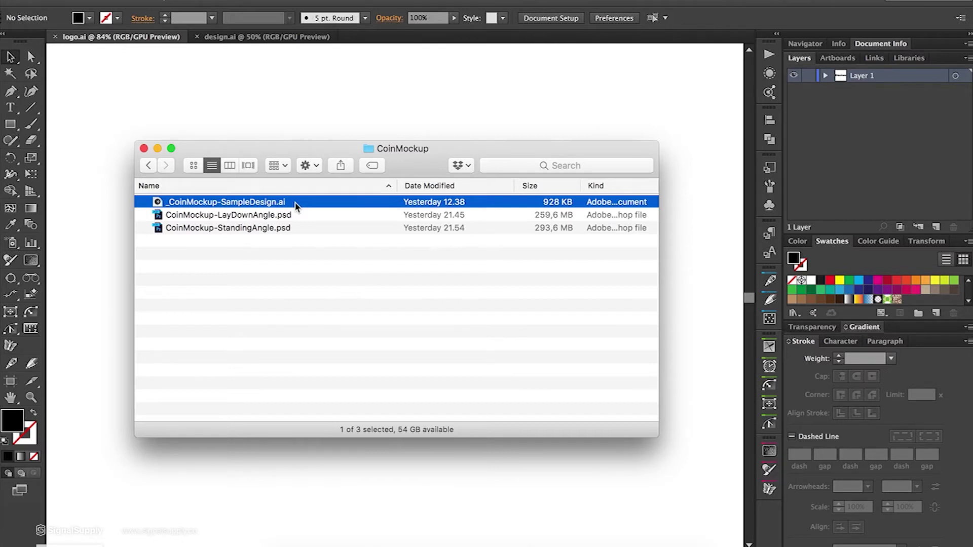
{"action": "key", "text": "super+Tab"}
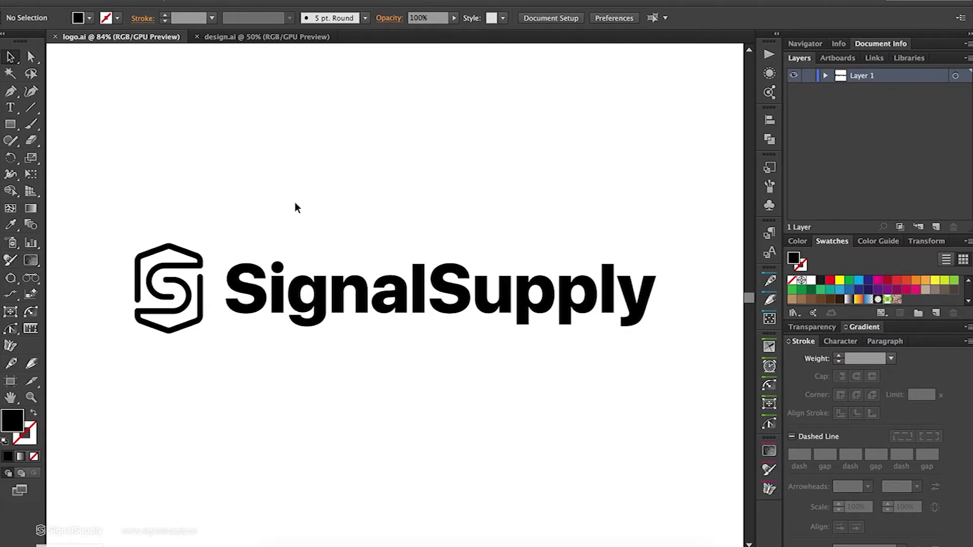
{"action": "key", "text": "ctrl+Tab"}
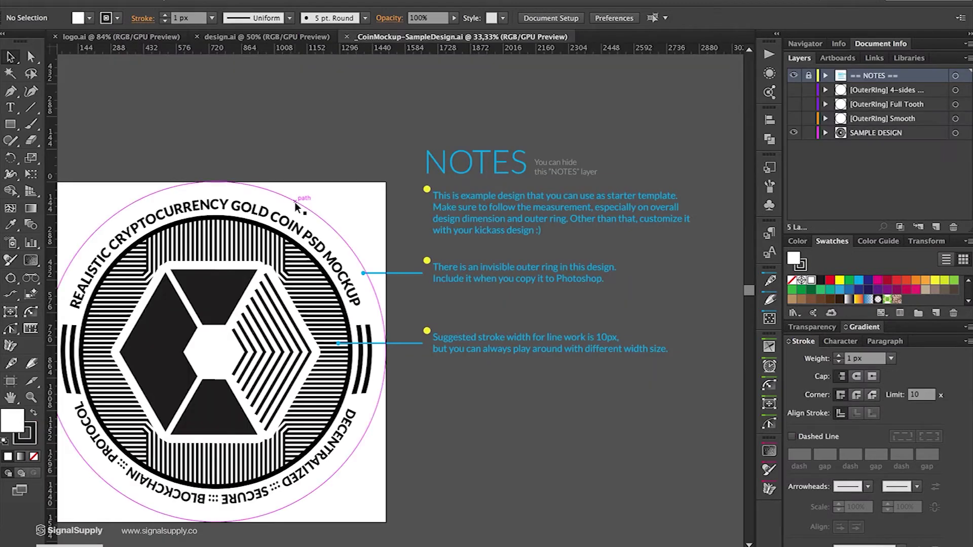
- Select the outer ring and toggle its layer visibility to preview the toothed ring, then restore everything
{"action": "scroll", "coordinate": [395, 297], "scroll_direction": "left", "scroll_amount": 2}
{"action": "scroll", "coordinate": [395, 297], "scroll_direction": "down", "scroll_amount": 1}
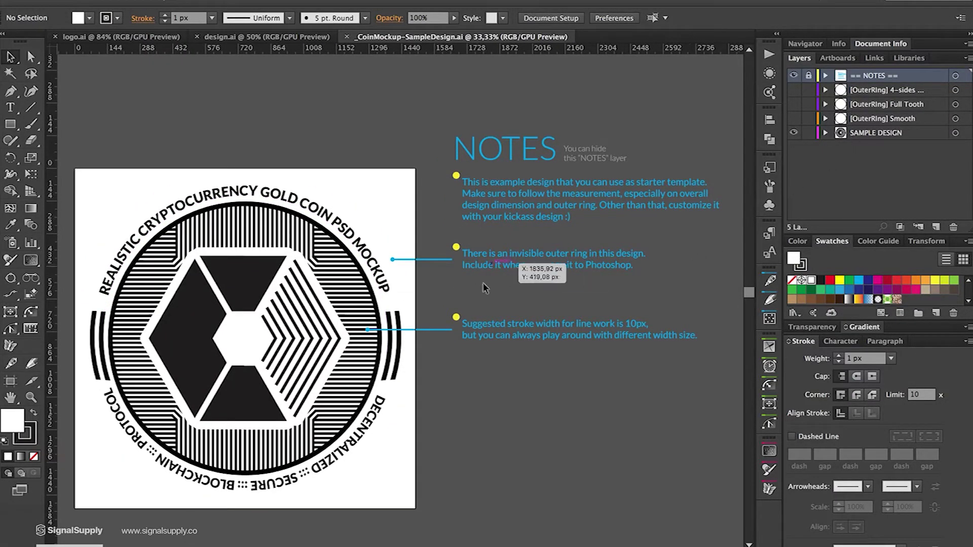
{"action": "left_click", "coordinate": [340, 202]}
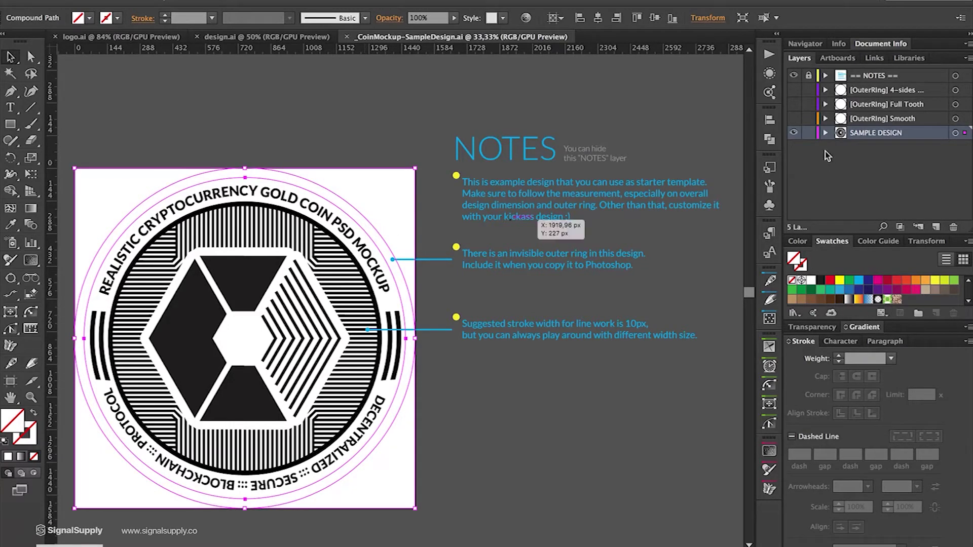
{"action": "left_click", "coordinate": [794, 133]}
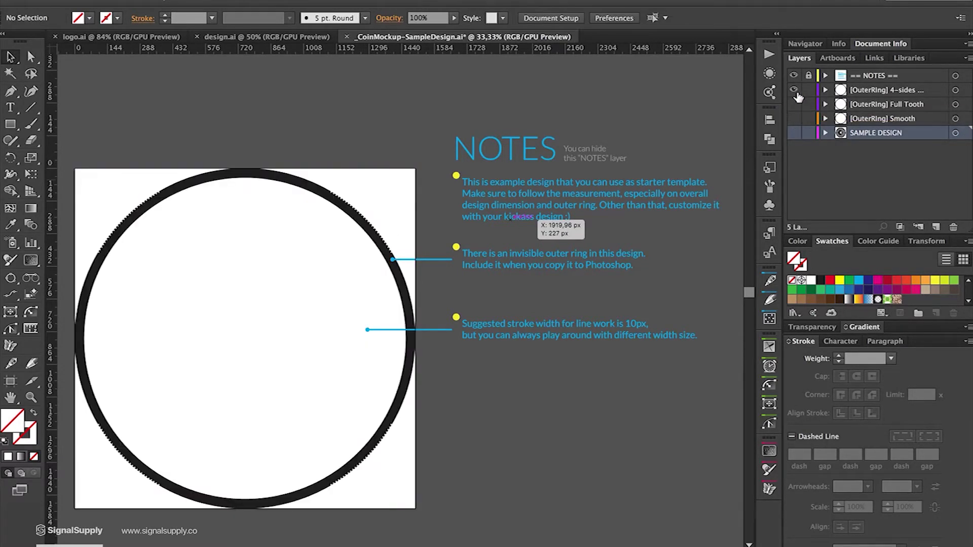
{"action": "left_click", "coordinate": [793, 118]}
{"action": "left_click", "coordinate": [794, 104]}
{"action": "left_click", "coordinate": [794, 118]}
{"action": "left_click", "coordinate": [794, 118]}
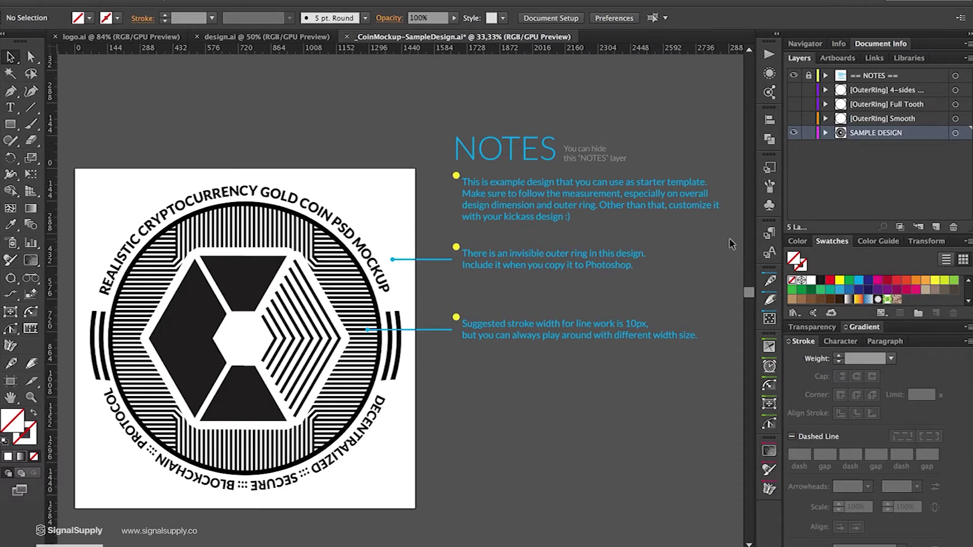
{"action": "left_click", "coordinate": [311, 38]}
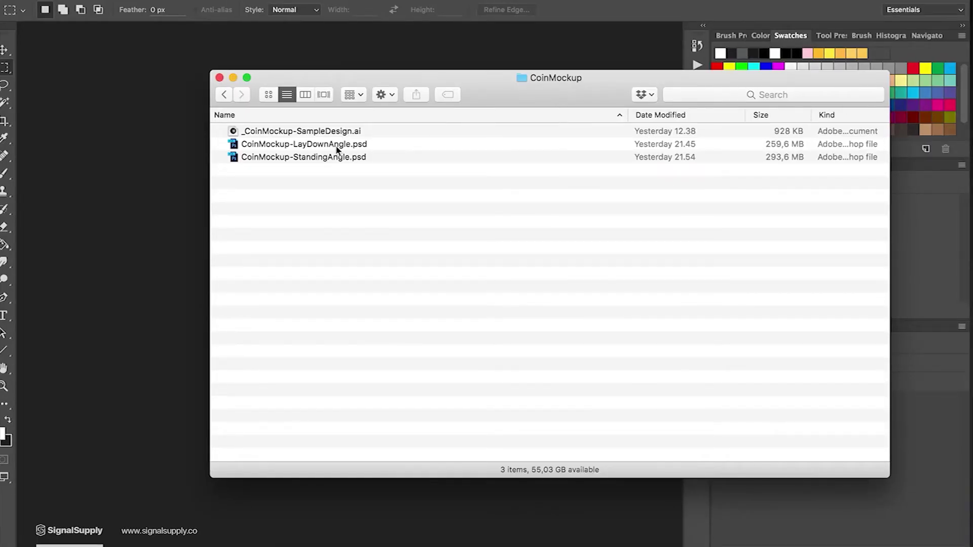
- Open CoinMockup-LayDownAngle.psd from the Finder list in Photoshop
{"action": "left_click", "coordinate": [361, 146]}
{"action": "left_click", "coordinate": [379, 155]}
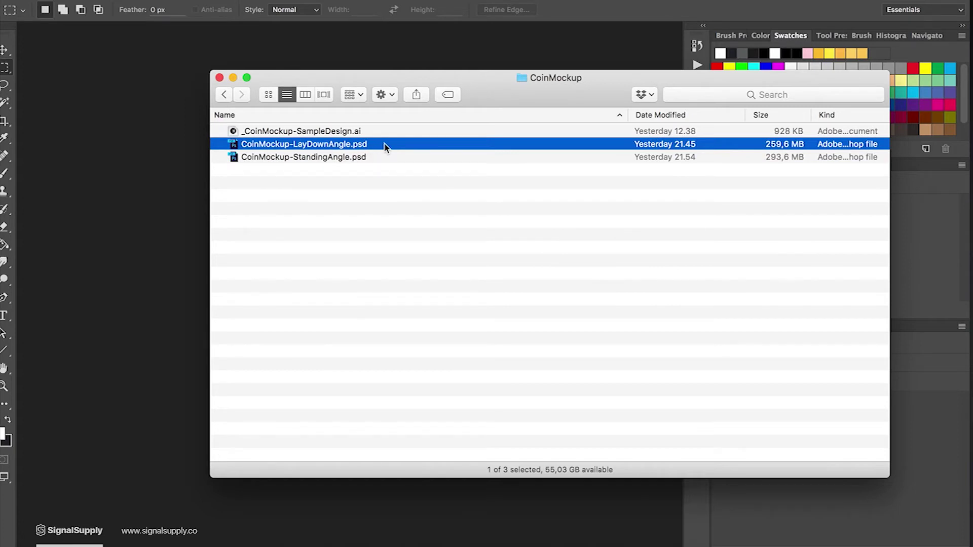
{"action": "double_click", "coordinate": [384, 146]}
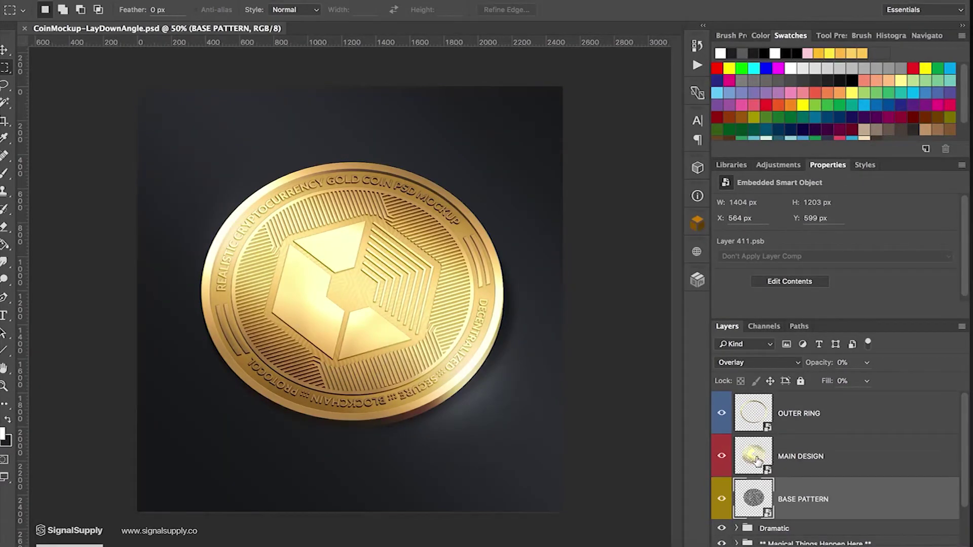
- Open the MAIN DESIGN smart object and its nested Layer 431.psb coin artwork
{"action": "double_click", "coordinate": [756, 461]}
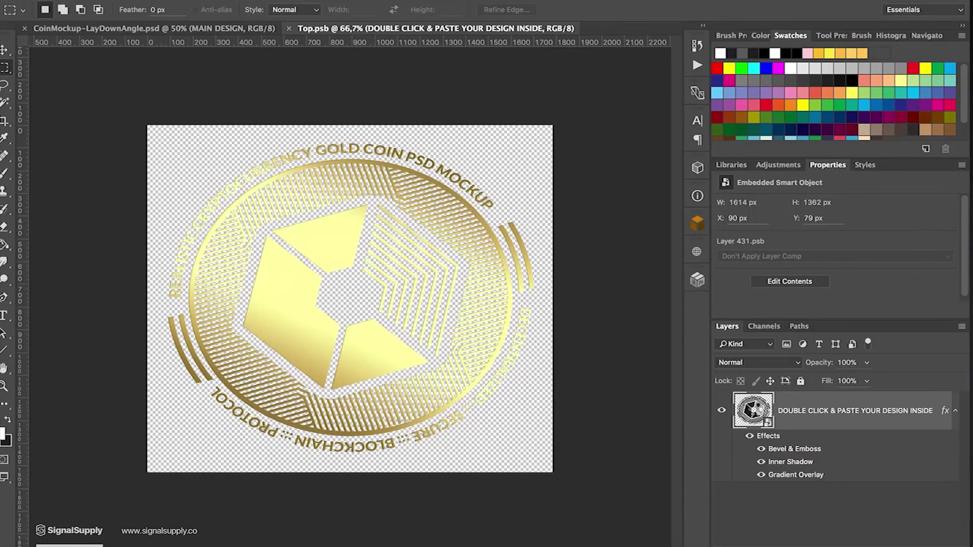
{"action": "double_click", "coordinate": [754, 409]}
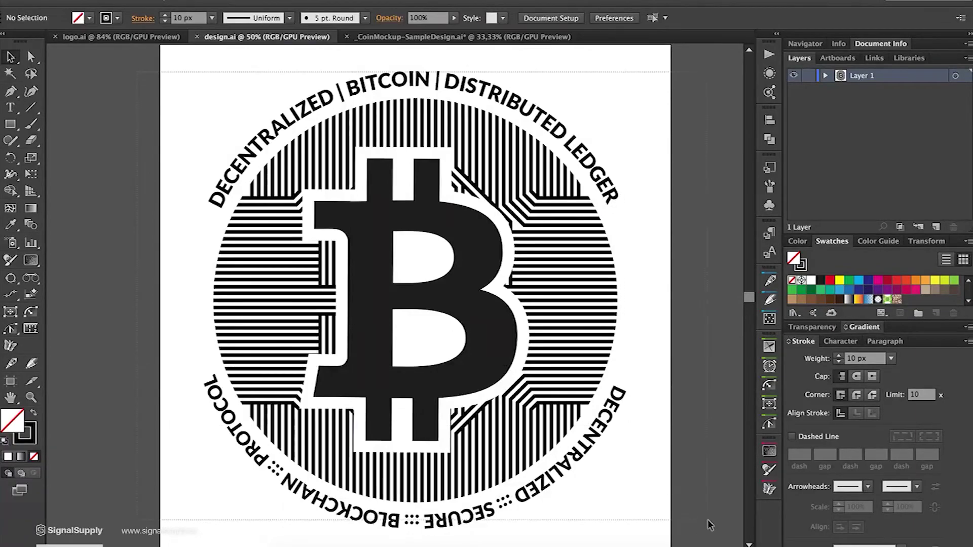
- Paste the copied Bitcoin artwork into Layer 431.psb as pixels and commit it
{"action": "key", "text": "ctrl+a"}
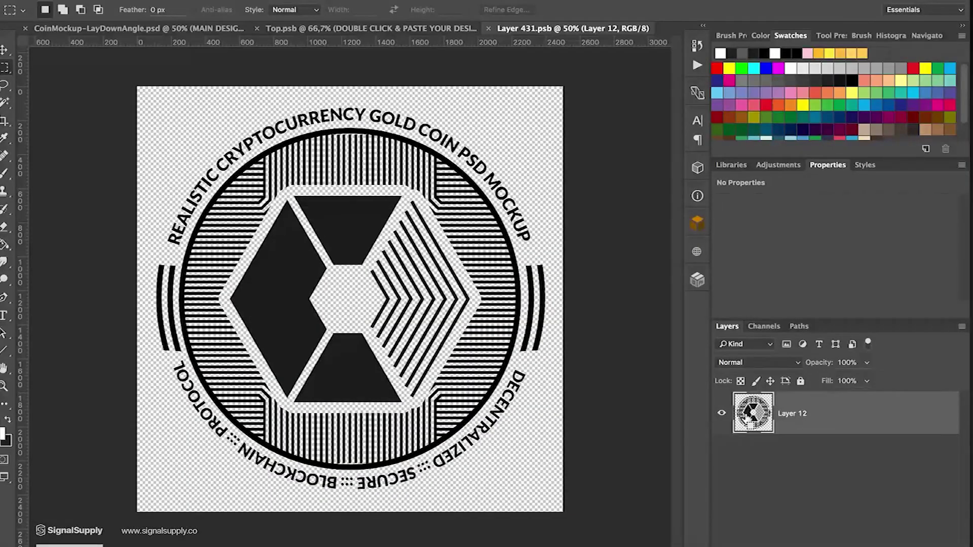
{"action": "key", "text": "ctrl+v"}
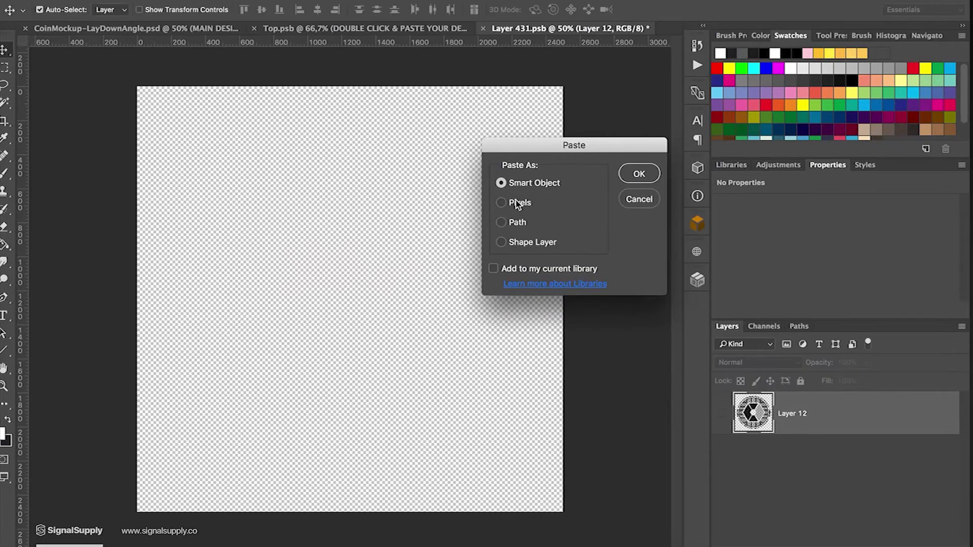
{"action": "left_click", "coordinate": [517, 203]}
{"action": "left_click", "coordinate": [639, 173]}
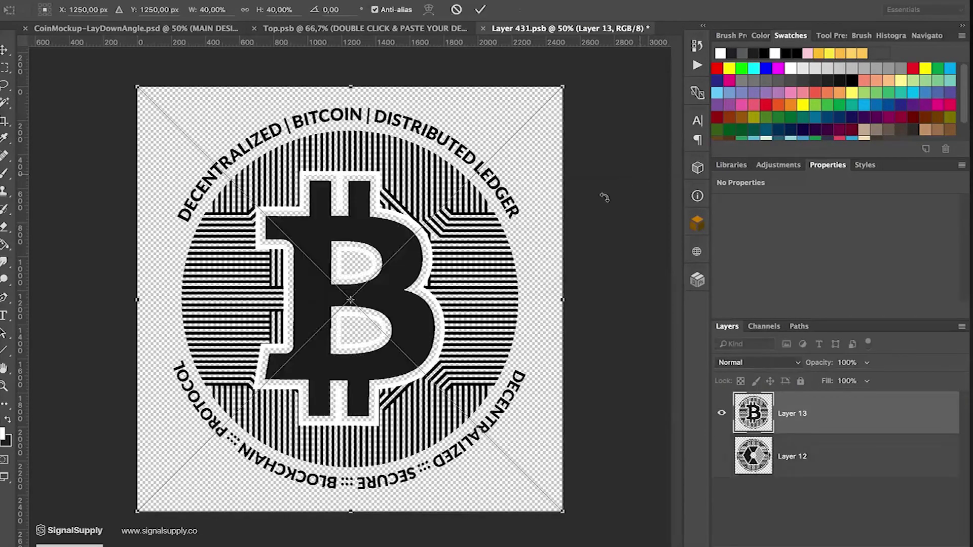
{"action": "key", "text": "Return"}
- Save and close Layer 431.psb, then save and close Top.psb
{"action": "left_click", "coordinate": [118, 1]}
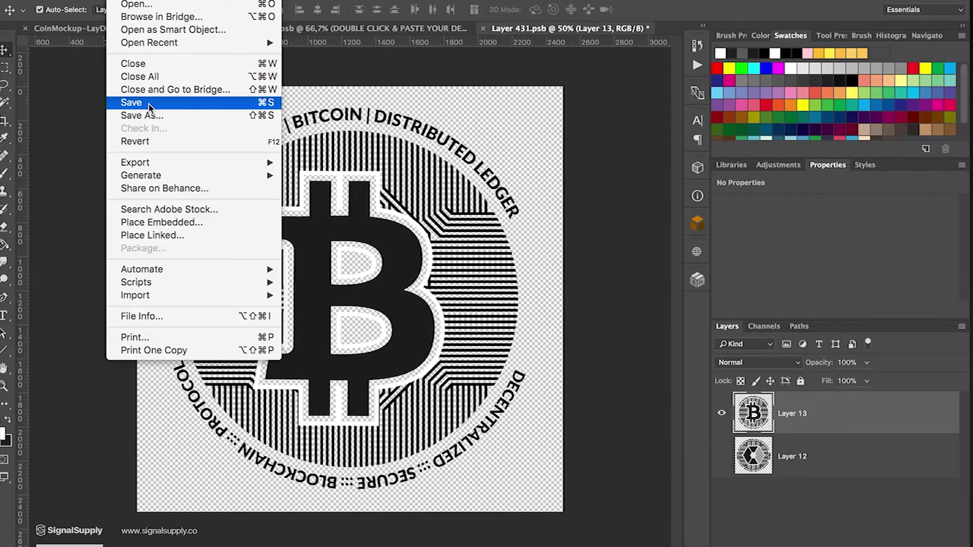
{"action": "left_click", "coordinate": [149, 104]}
{"action": "left_click", "coordinate": [488, 29]}
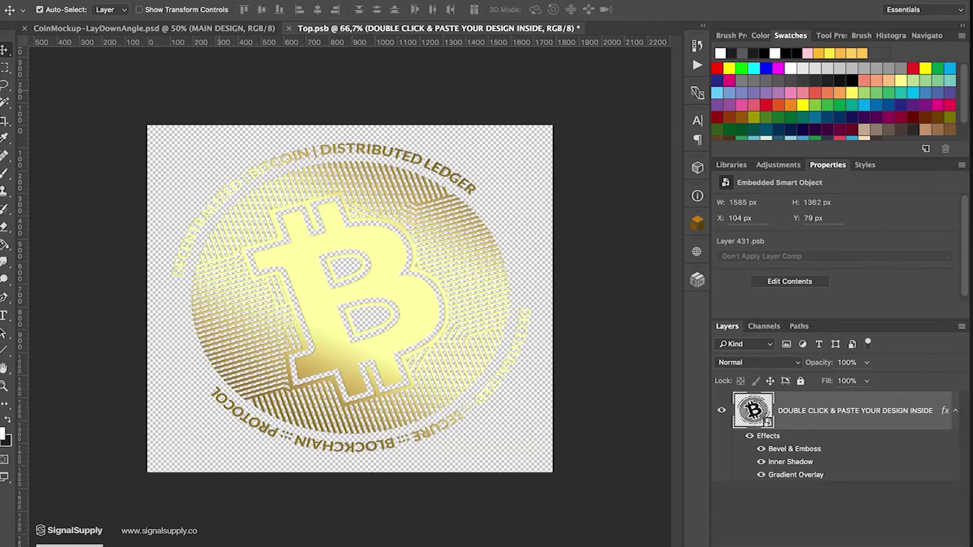
{"action": "left_click", "coordinate": [188, 98]}
{"action": "key", "text": "ctrl+w"}
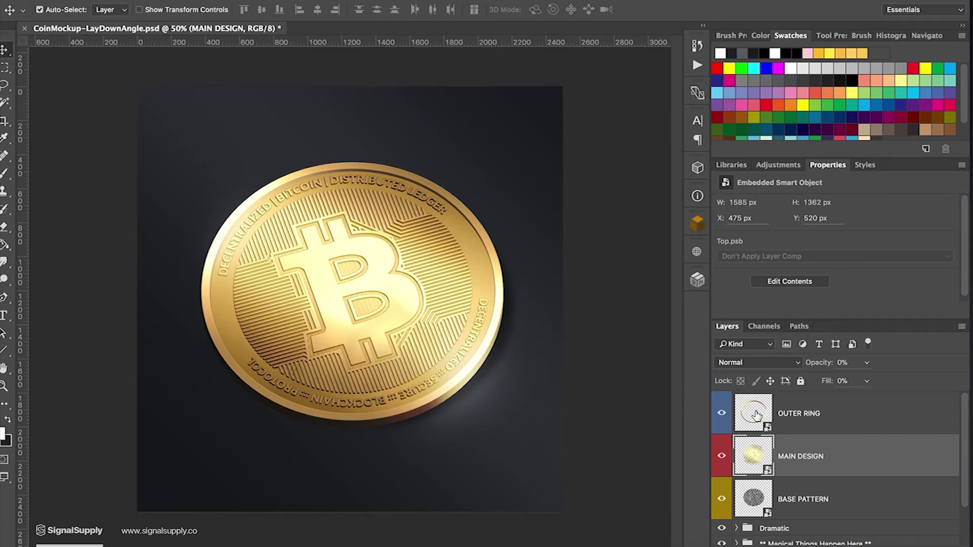
- In the OUTER RING smart object, swap SMOOTH / NO TOOTH for 4-SIDE TOOTH and save
{"action": "left_click", "coordinate": [756, 415]}
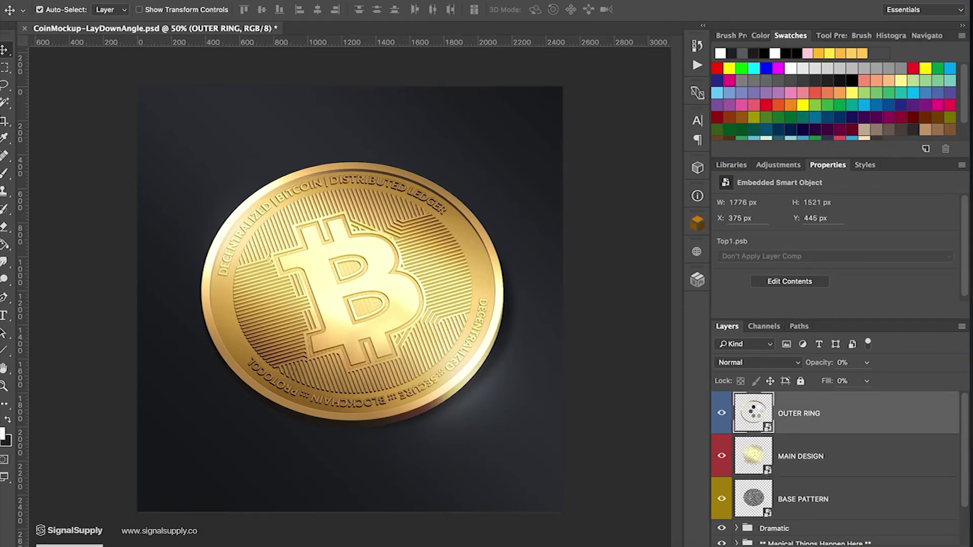
{"action": "double_click", "coordinate": [756, 416]}
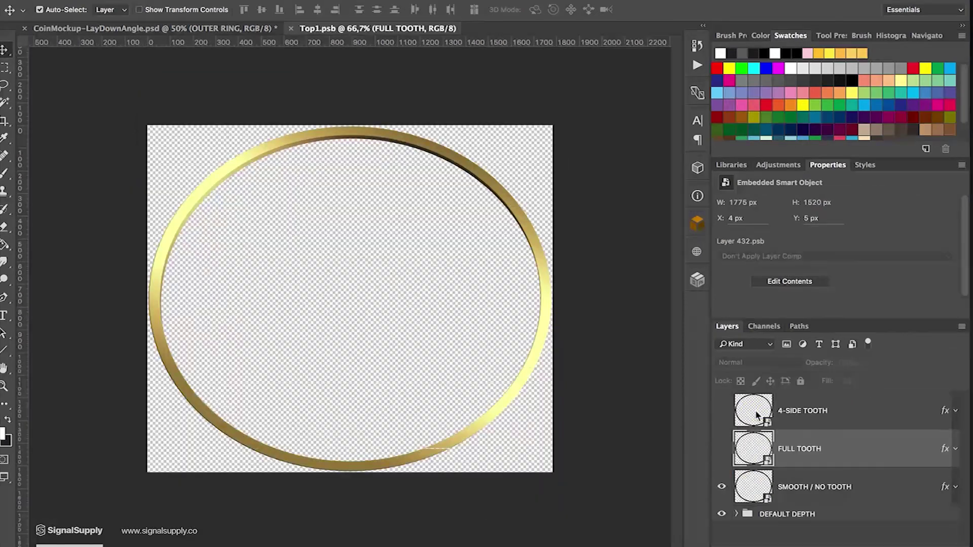
{"action": "left_click", "coordinate": [721, 488]}
{"action": "left_click", "coordinate": [721, 410]}
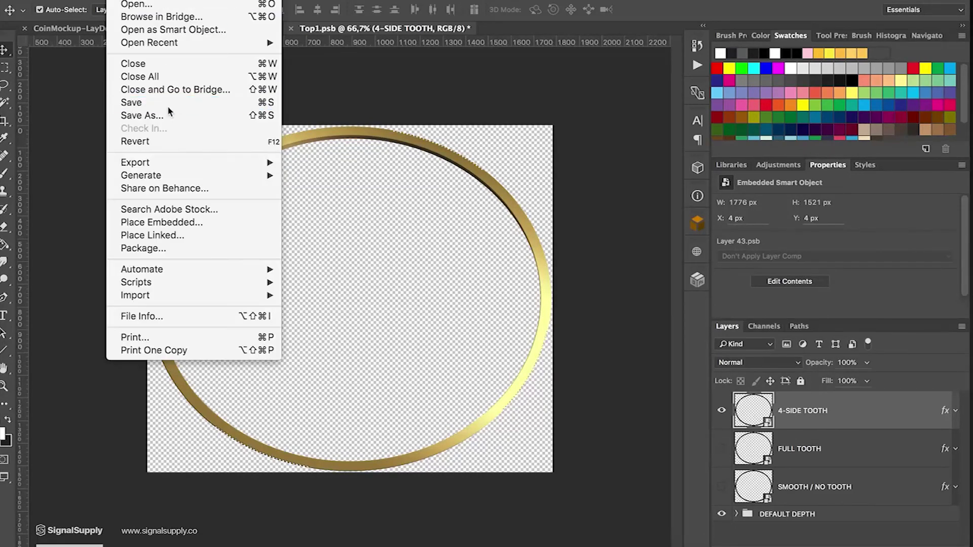
{"action": "left_click", "coordinate": [167, 106]}
{"action": "key", "text": "ctrl+w"}
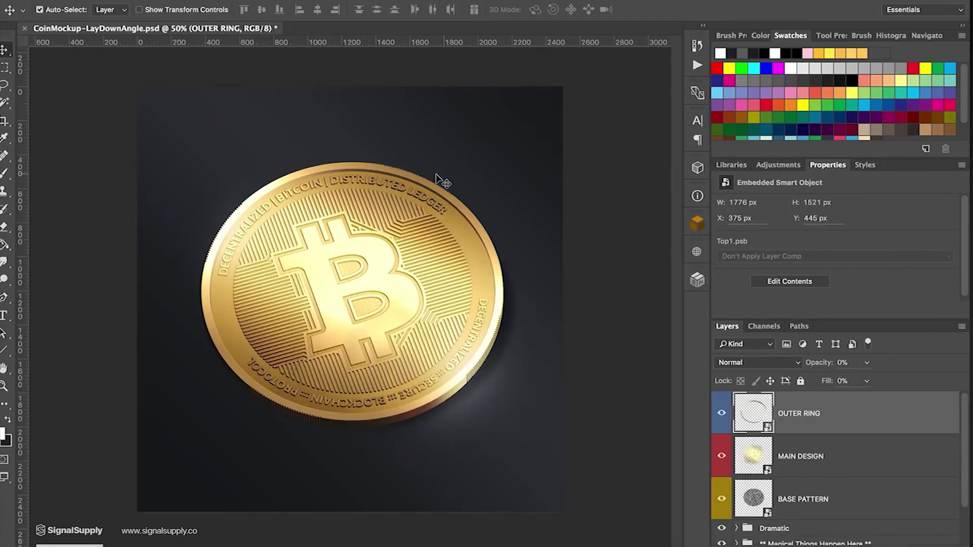
{"action": "key", "text": "z"}
{"action": "left_click", "coordinate": [420, 176]}
{"action": "left_click", "coordinate": [443, 168]}
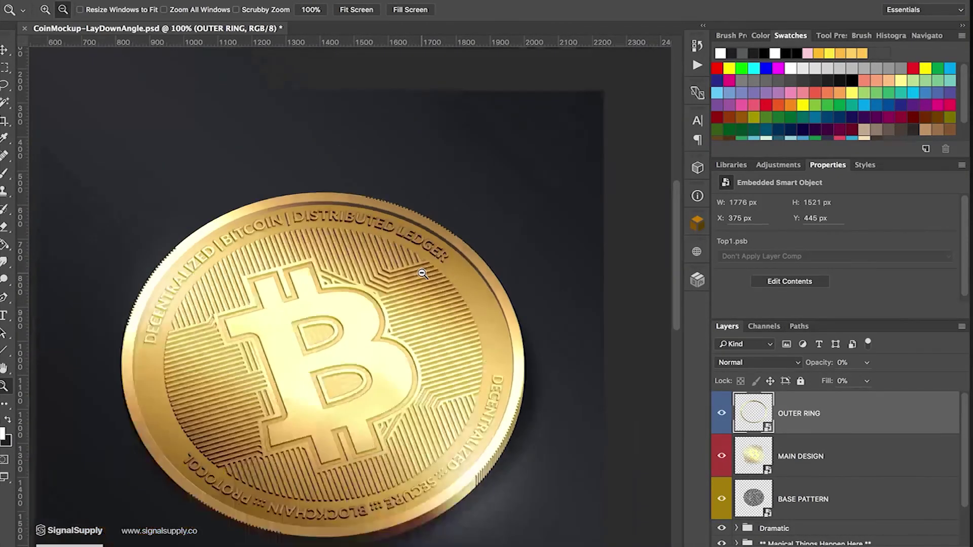
{"action": "left_click", "coordinate": [423, 273], "text": "alt"}
{"action": "left_click_drag", "start_coordinate": [432, 213], "coordinate": [434, 206]}
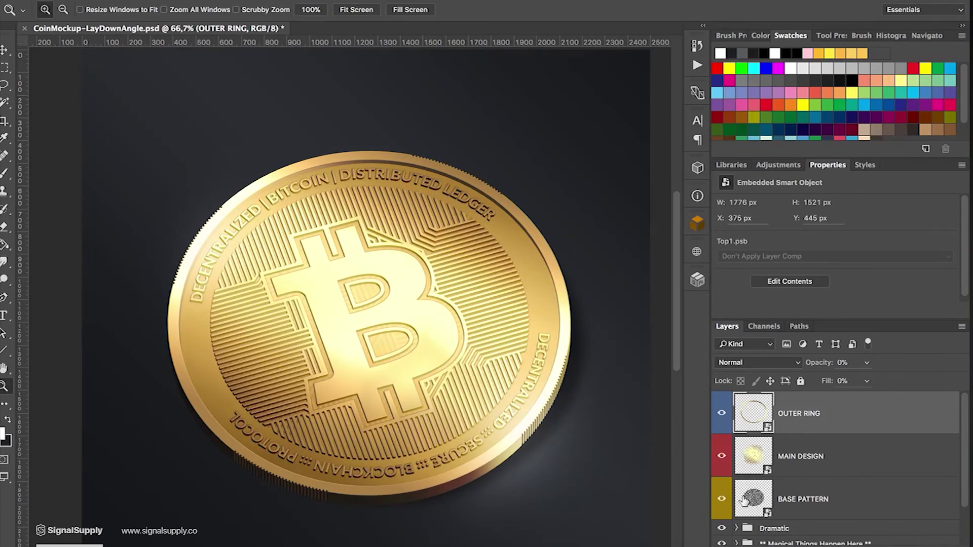
{"action": "left_click", "coordinate": [744, 501]}
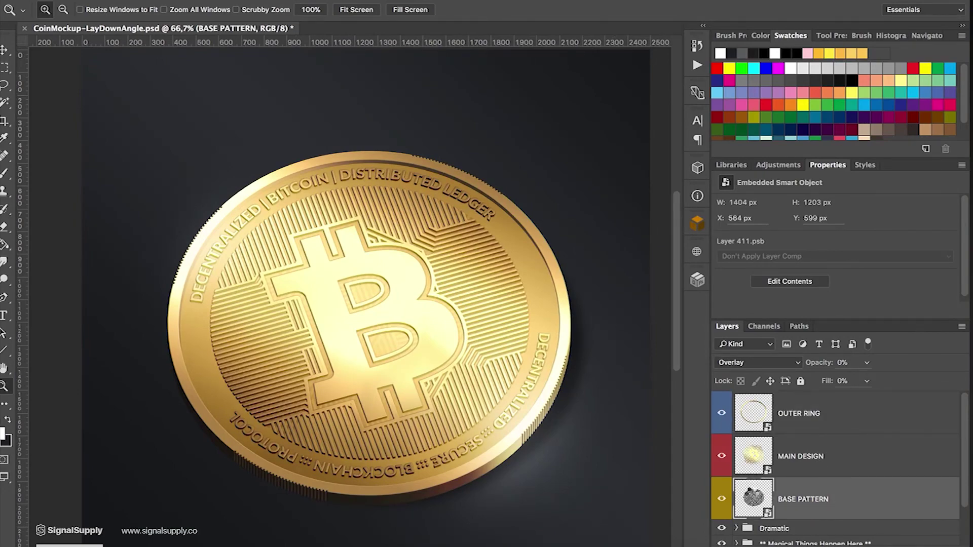
{"action": "double_click", "coordinate": [749, 497]}
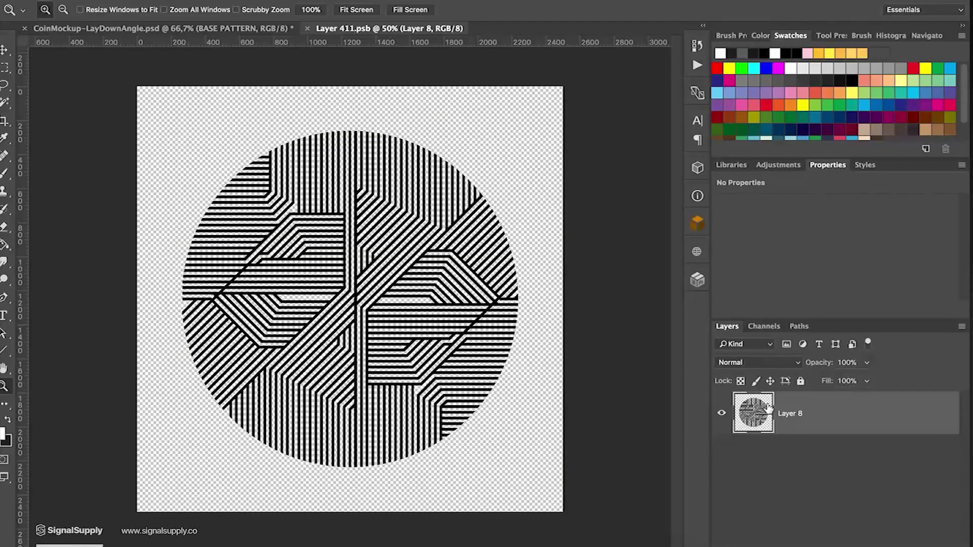
{"action": "left_click", "coordinate": [306, 29]}
{"action": "scroll", "coordinate": [785, 480], "scroll_direction": "down", "scroll_amount": 1}
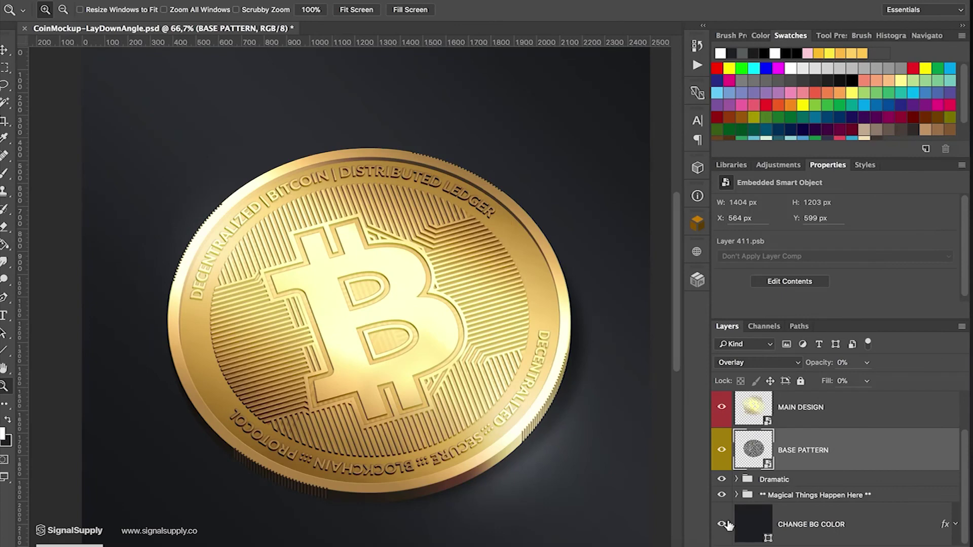
{"action": "left_click", "coordinate": [767, 539]}
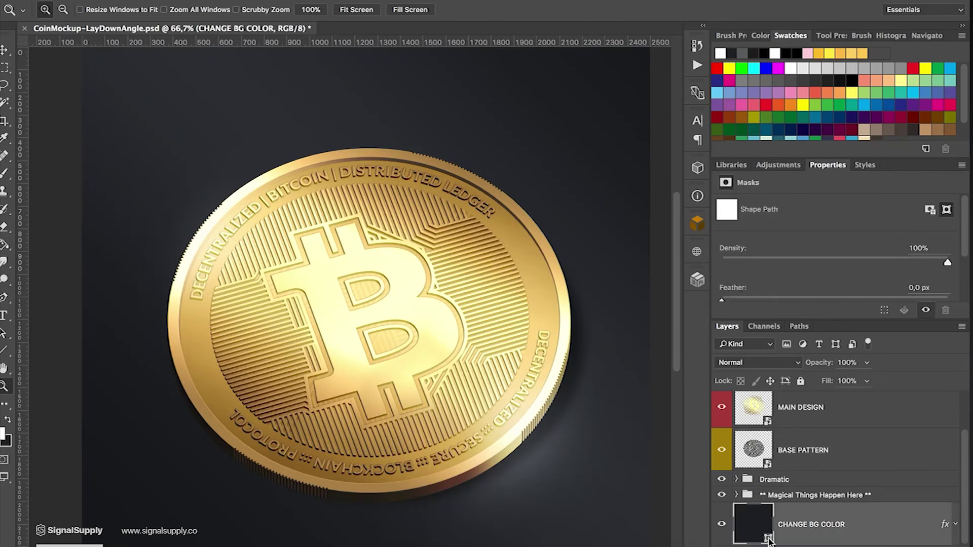
- Set the CHANGE BG COLOR fill to navy #252d4b
{"action": "double_click", "coordinate": [769, 540]}
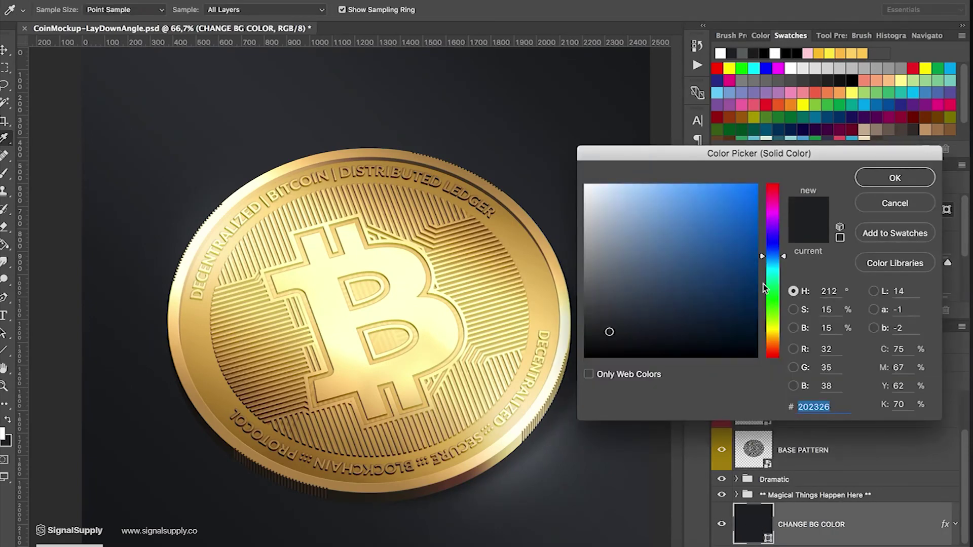
{"action": "left_click", "coordinate": [671, 307]}
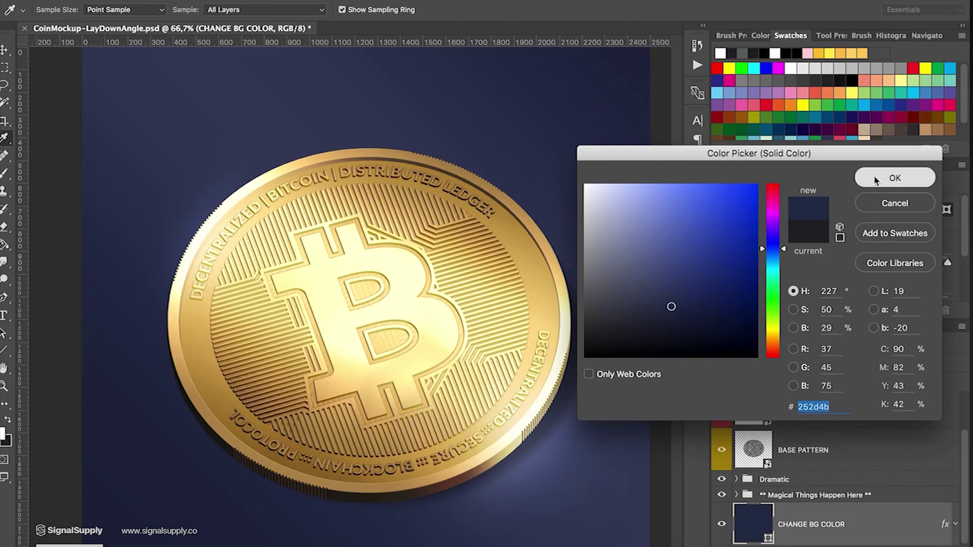
{"action": "left_click", "coordinate": [875, 180]}
{"action": "key", "text": "z"}
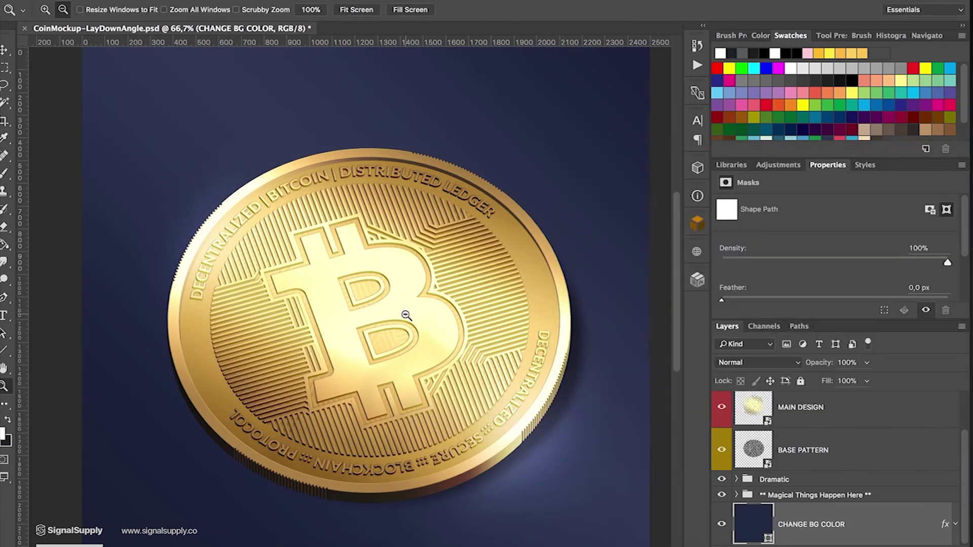